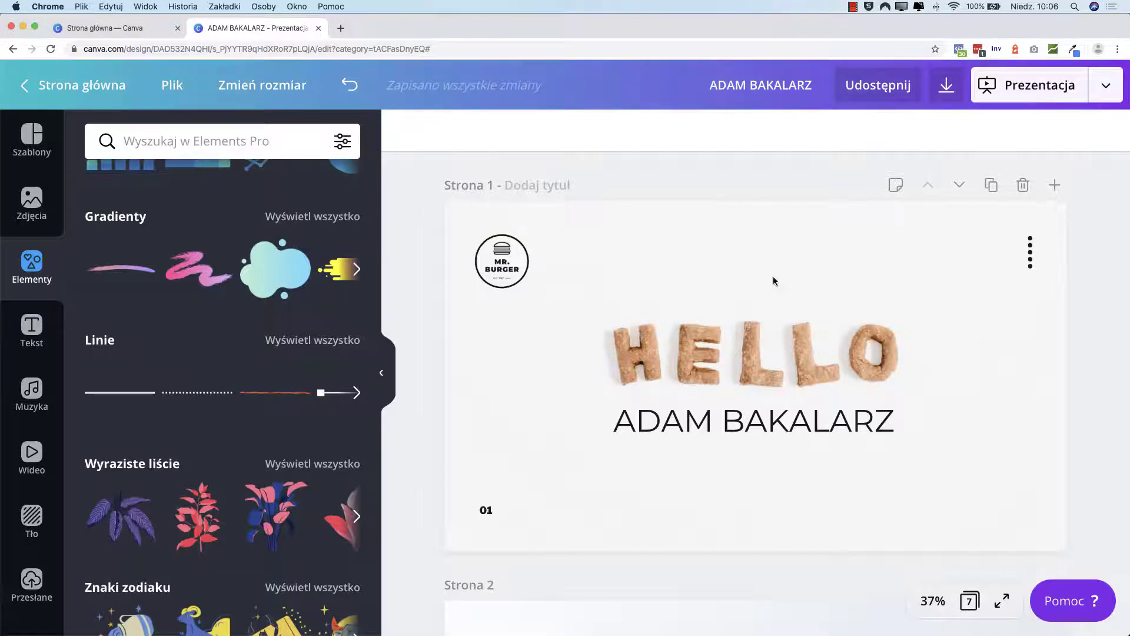
# Open the download options and choose PDF — standardowy as the file type after reviewing the available formats
pyautogui.click(1106, 88)
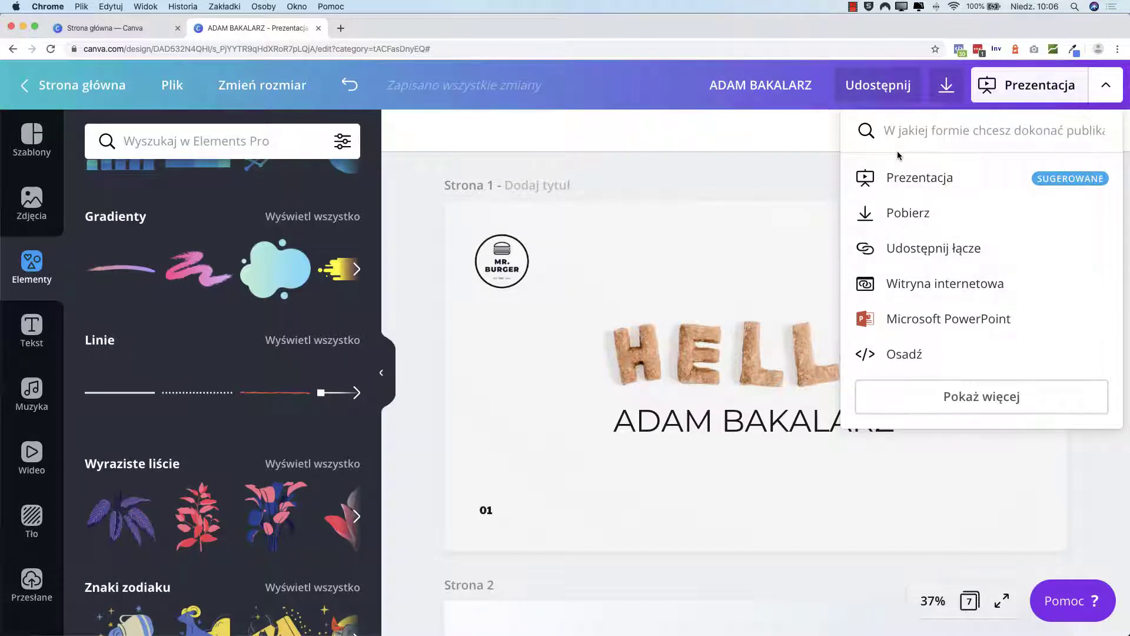
pyautogui.click(907, 218)
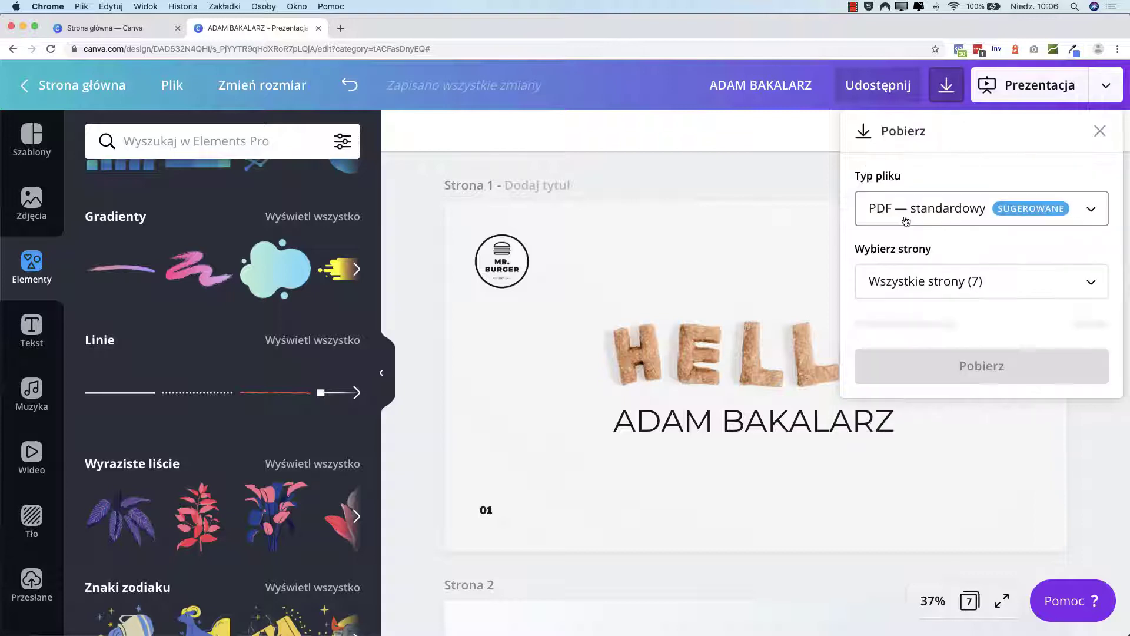
pyautogui.click(1090, 214)
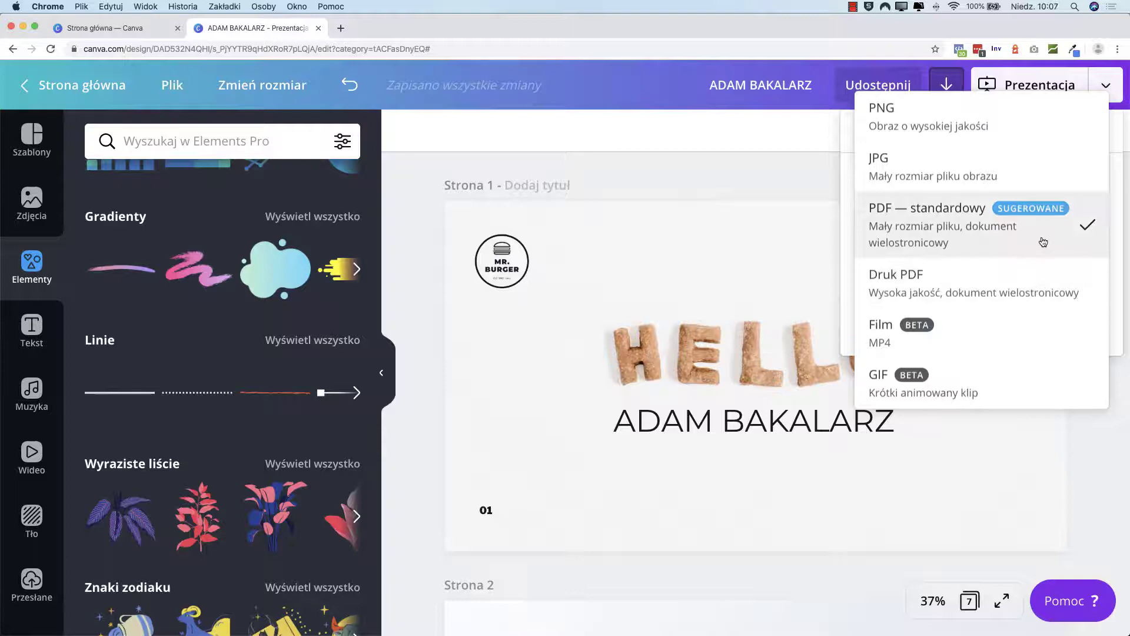
pyautogui.scroll(-2, 993, 294)
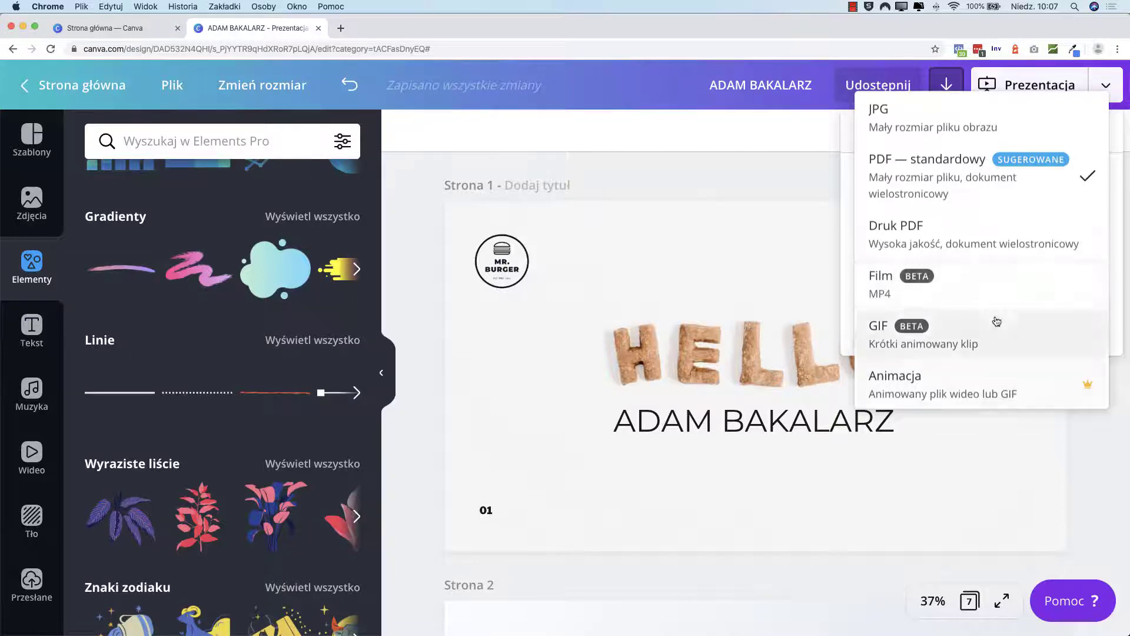
pyautogui.scroll(2, 963, 294)
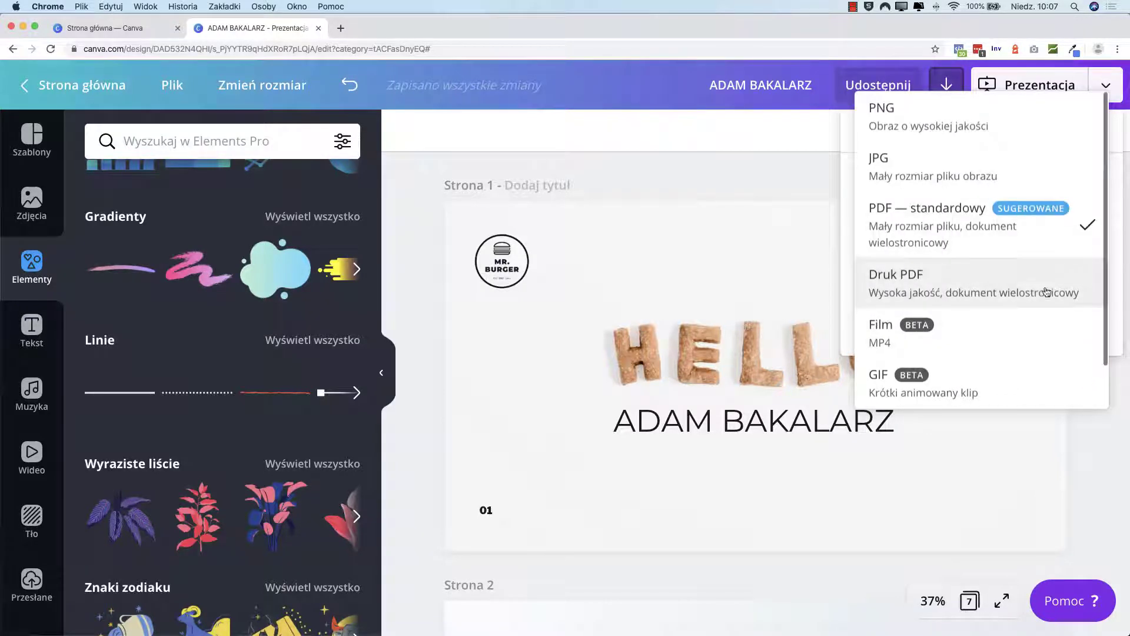
pyautogui.click(973, 227)
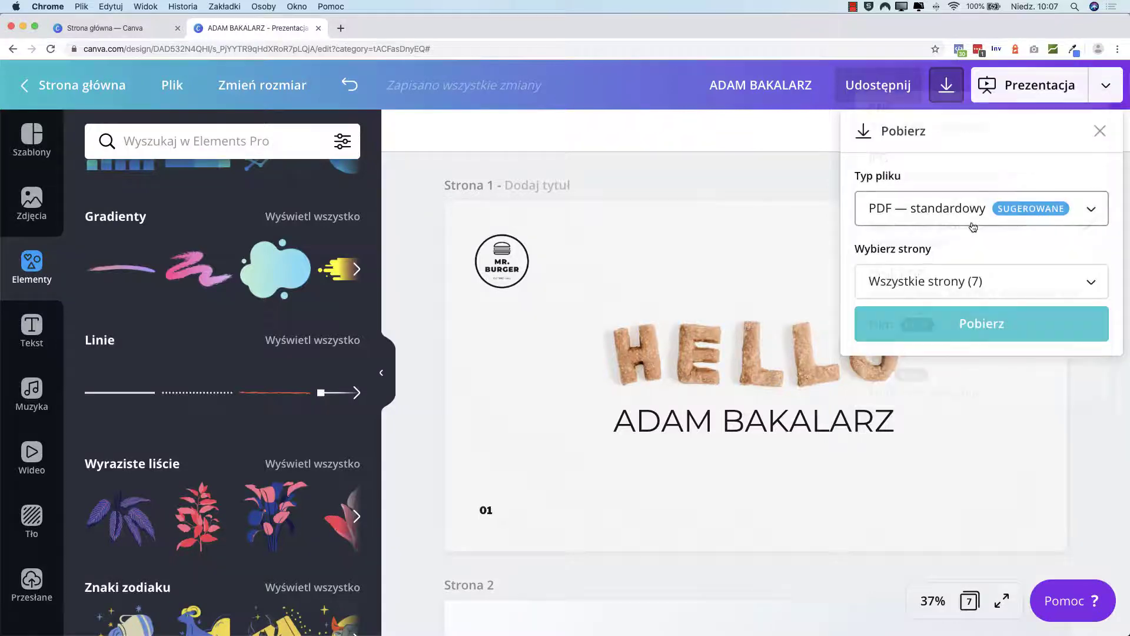
# Select all pages (1–7) for the export and start downloading the presentation, closing the preparation dialog
pyautogui.click(1091, 284)
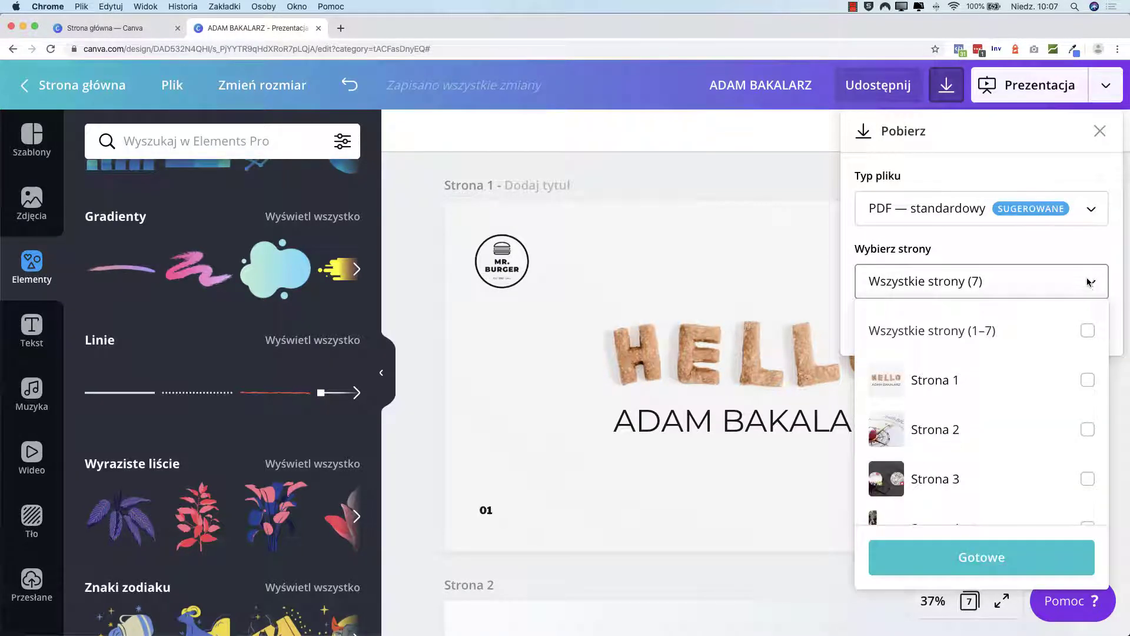
pyautogui.scroll(-4, 1055, 361)
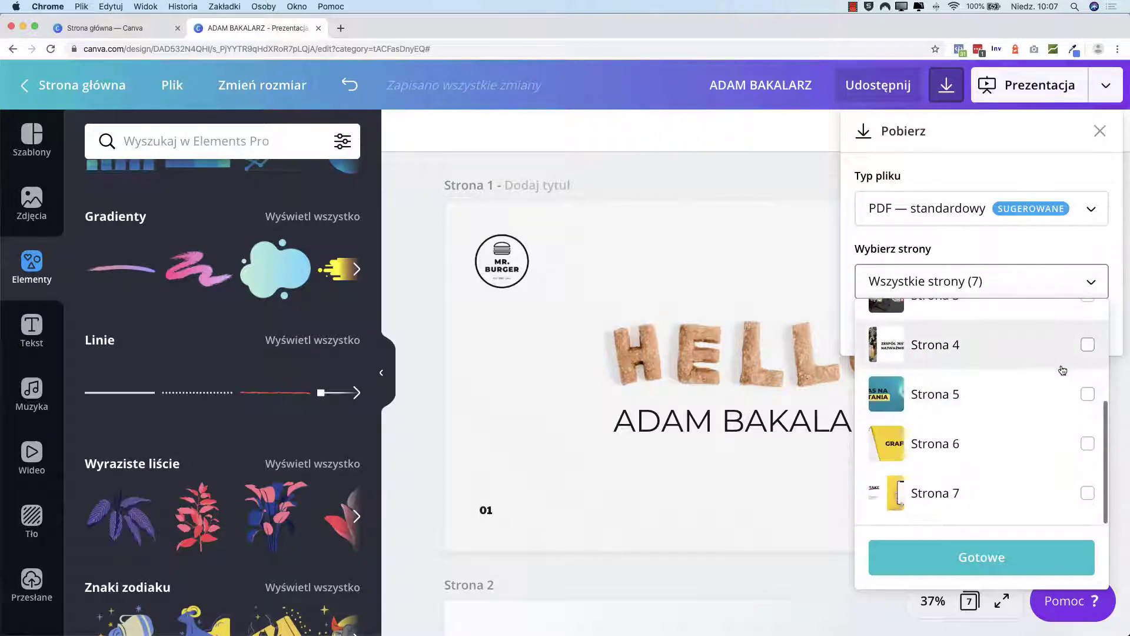
pyautogui.scroll(4, 1077, 397)
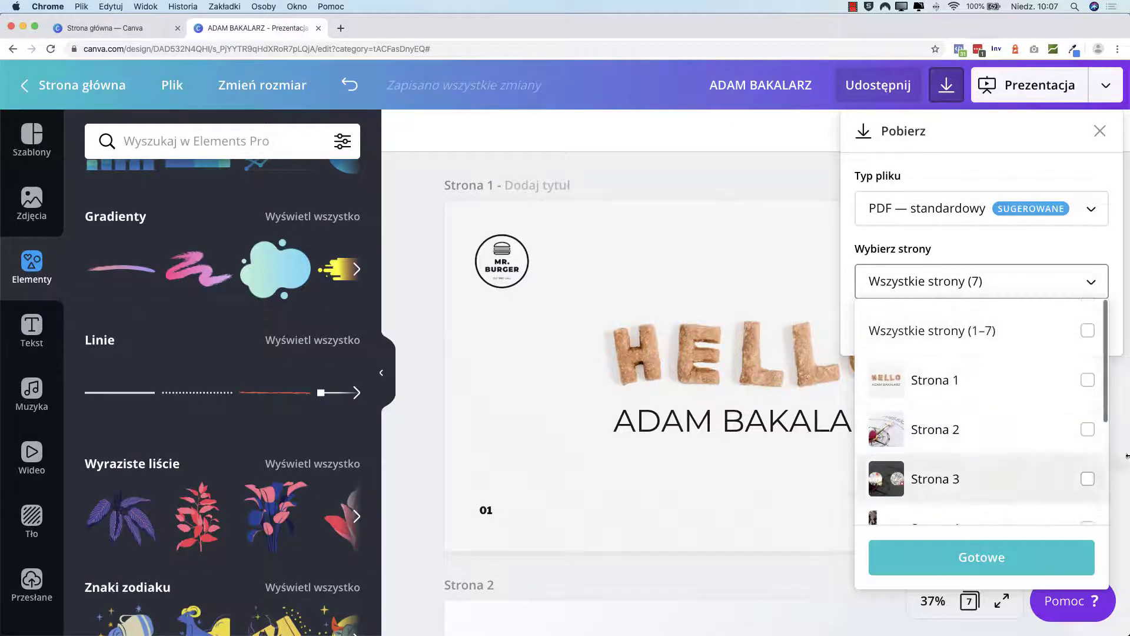
pyautogui.click(1087, 332)
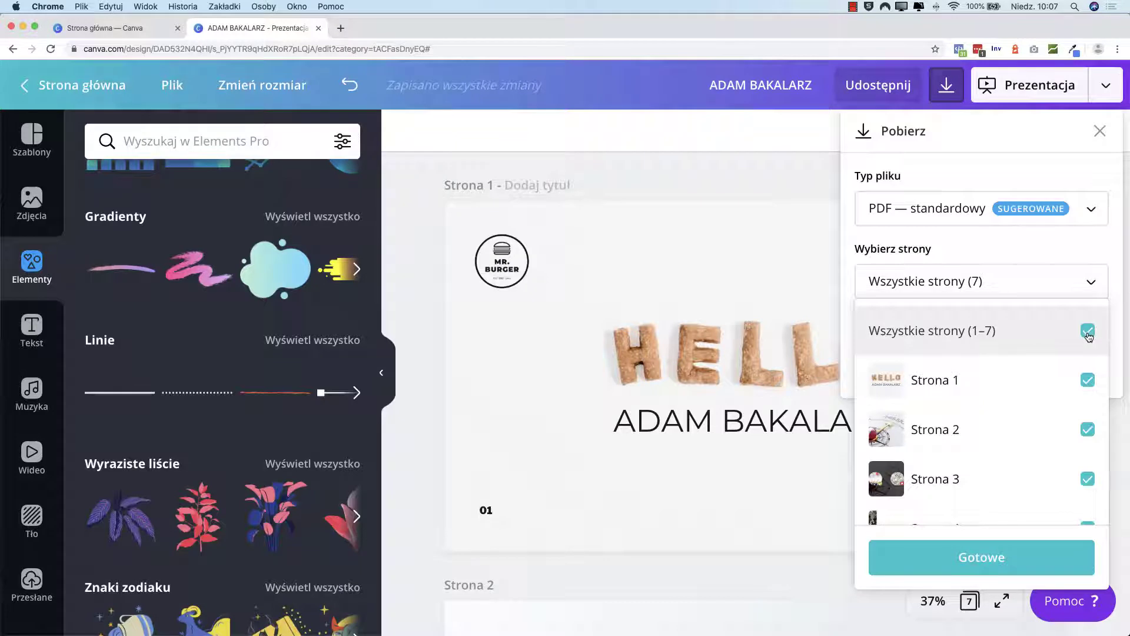
pyautogui.click(1033, 566)
pyautogui.click(1013, 327)
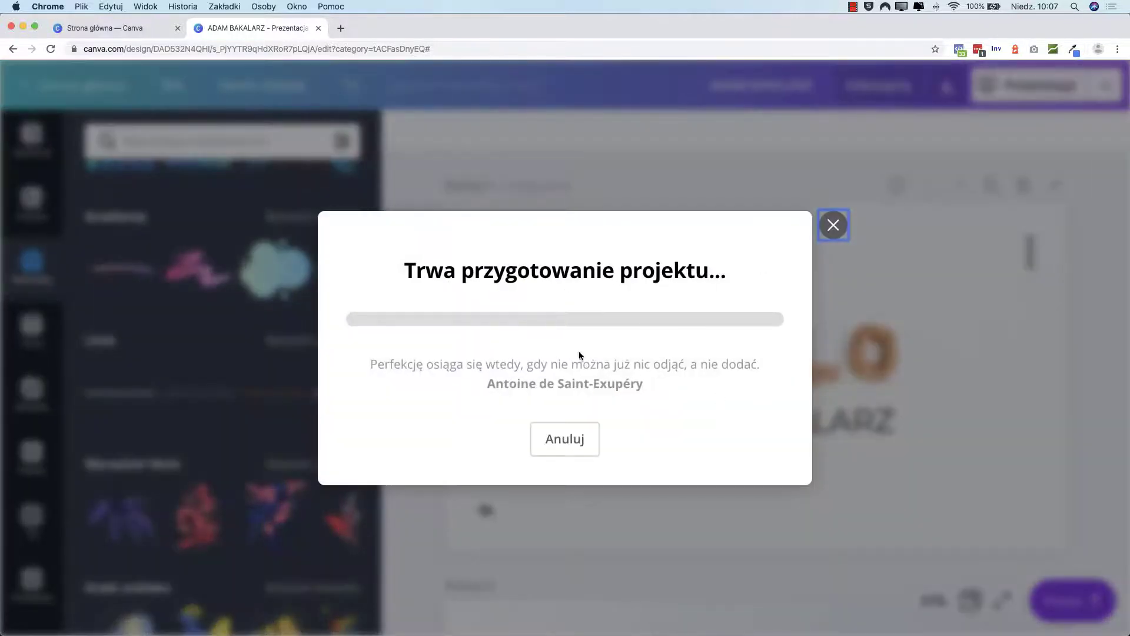
pyautogui.click(835, 226)
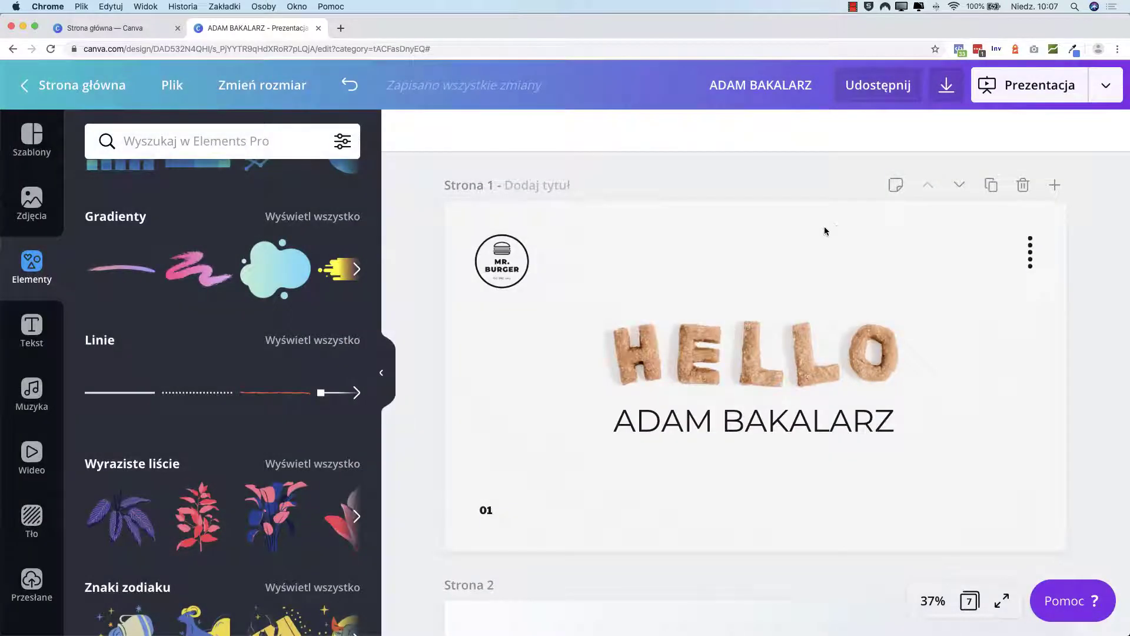
# Copy the presentation's view-only share link that works without logging in
pyautogui.click(1114, 89)
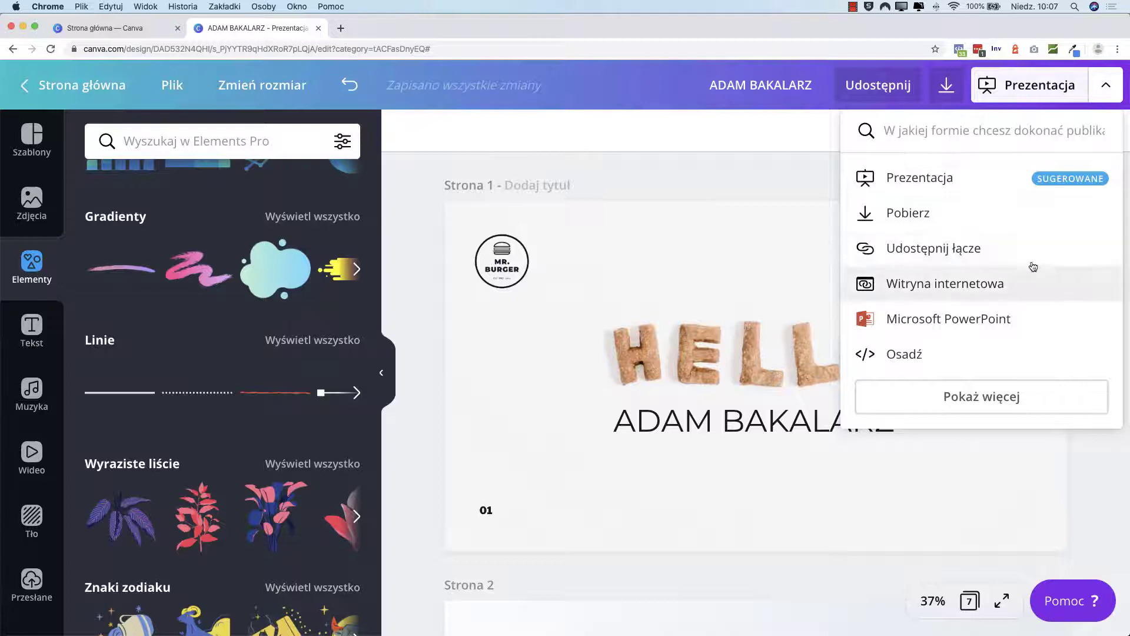
pyautogui.click(949, 250)
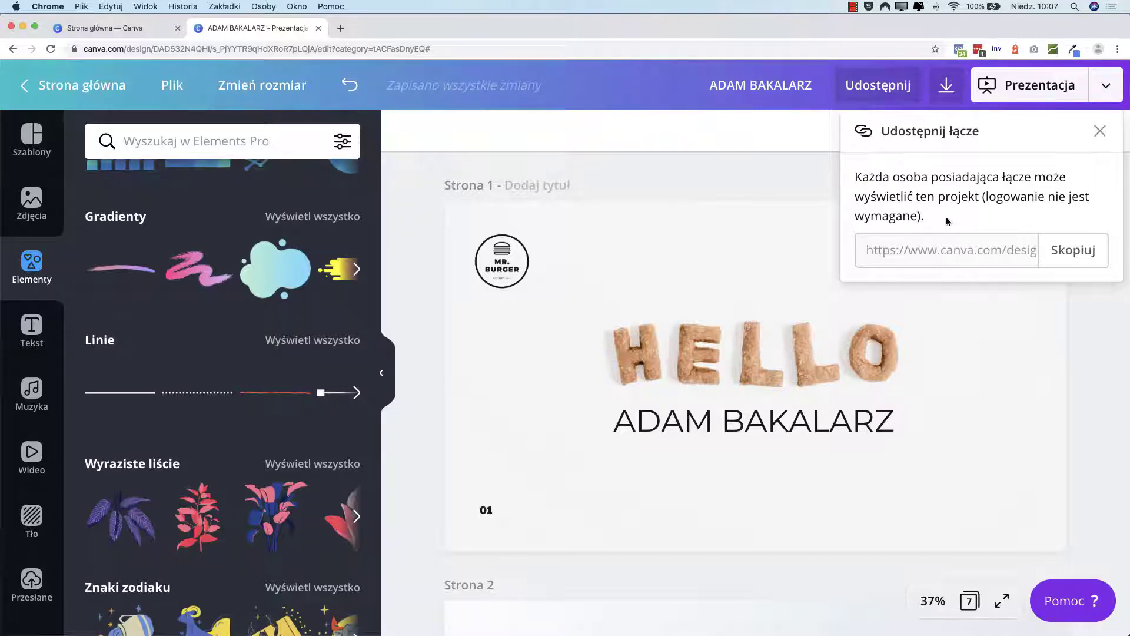
pyautogui.click(1072, 254)
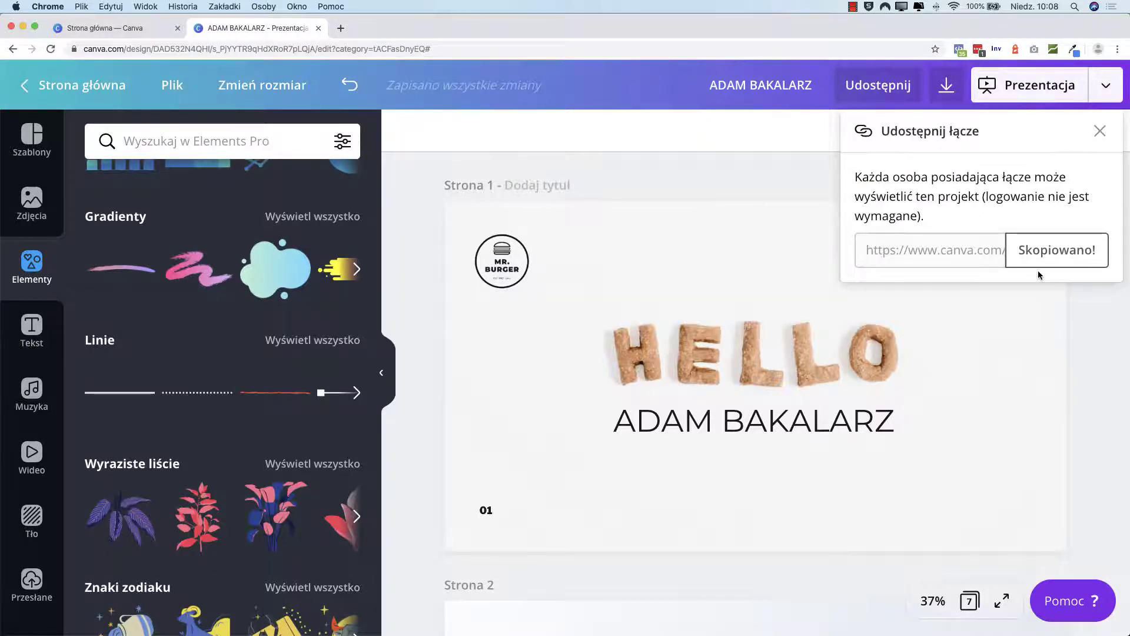
# Open the copied share link in a new incognito browser window
pyautogui.click(82, 6)
pyautogui.click(96, 44)
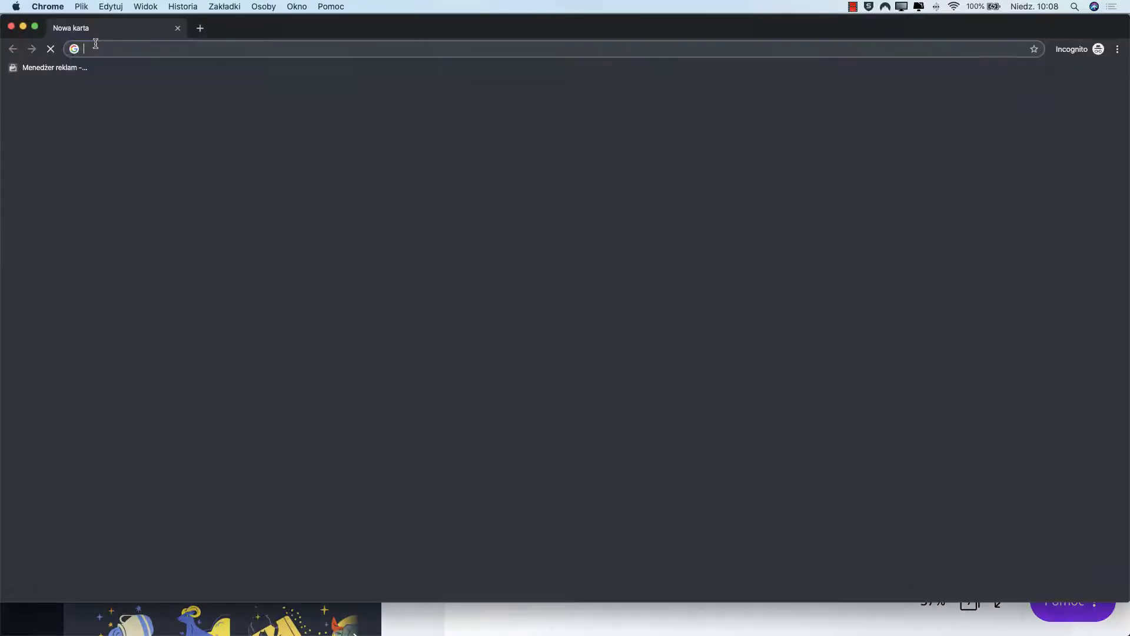
pyautogui.write('https://www.canva.com/design/DAD532N4QHI/g9biDGEBv09RwuYWbDFDiQ/view?utm_content=DAD532N4QHI&utm_campaign=designshare&utm_medium=link&utm_source=publishsharelink')
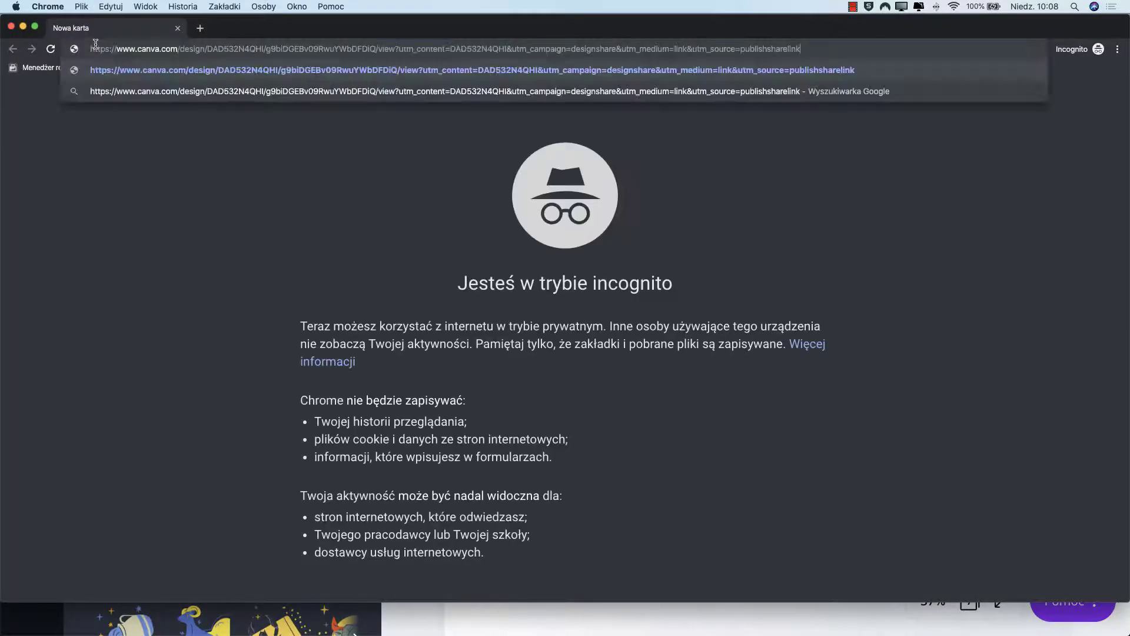
pyautogui.press('Return')
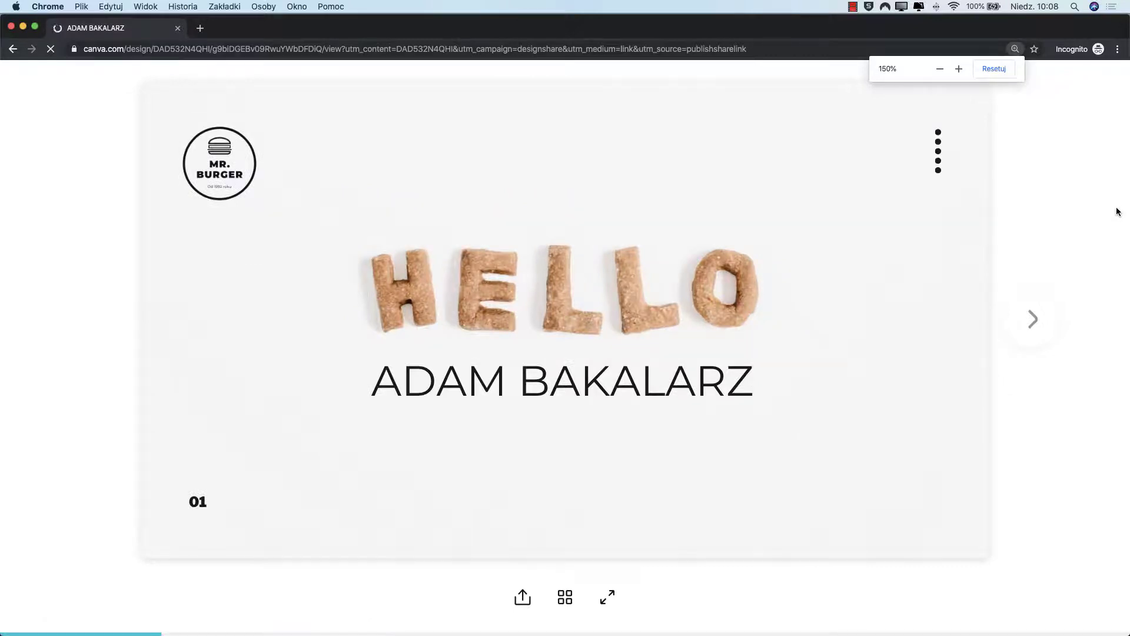
# Check the shared view's sharing options and page overview, and return to the first slide
pyautogui.click(523, 598)
pyautogui.click(730, 580)
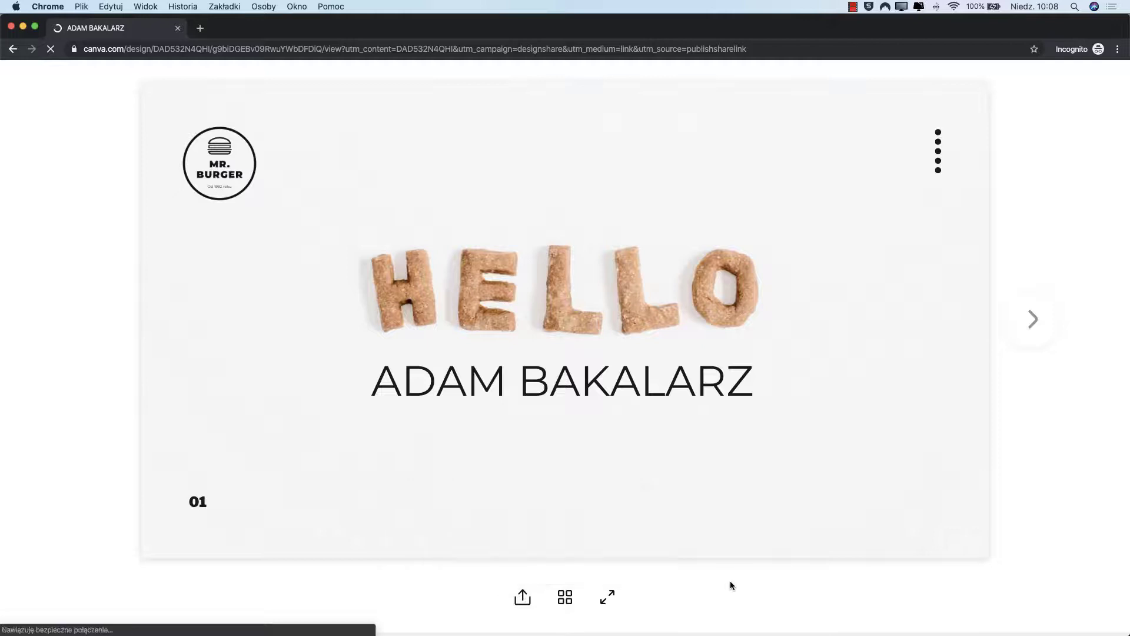
pyautogui.click(567, 597)
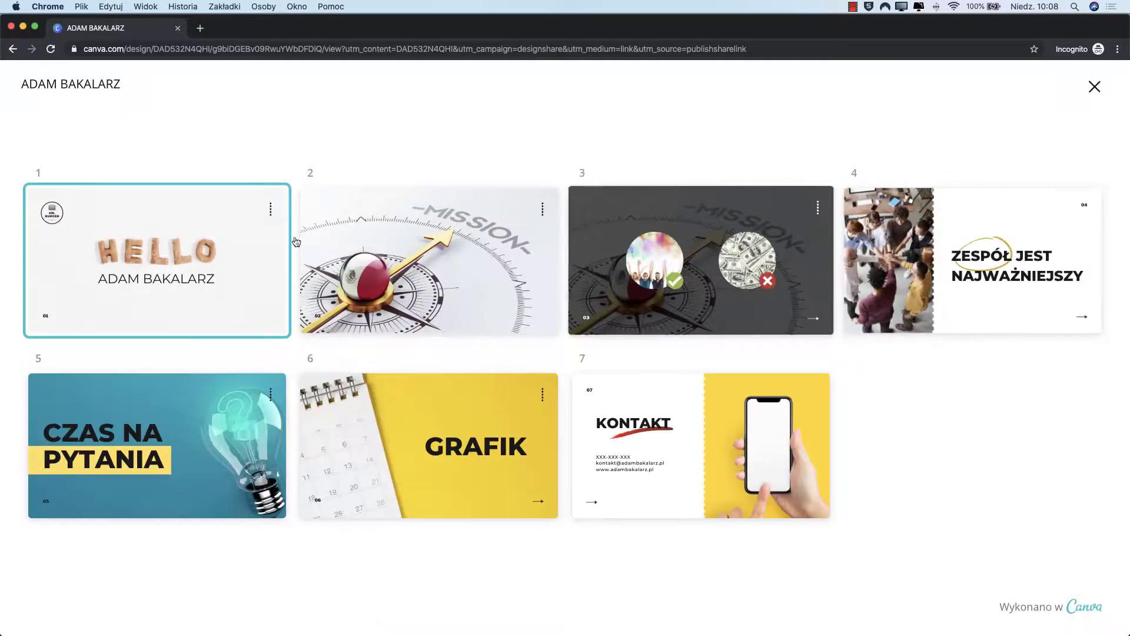
pyautogui.click(147, 247)
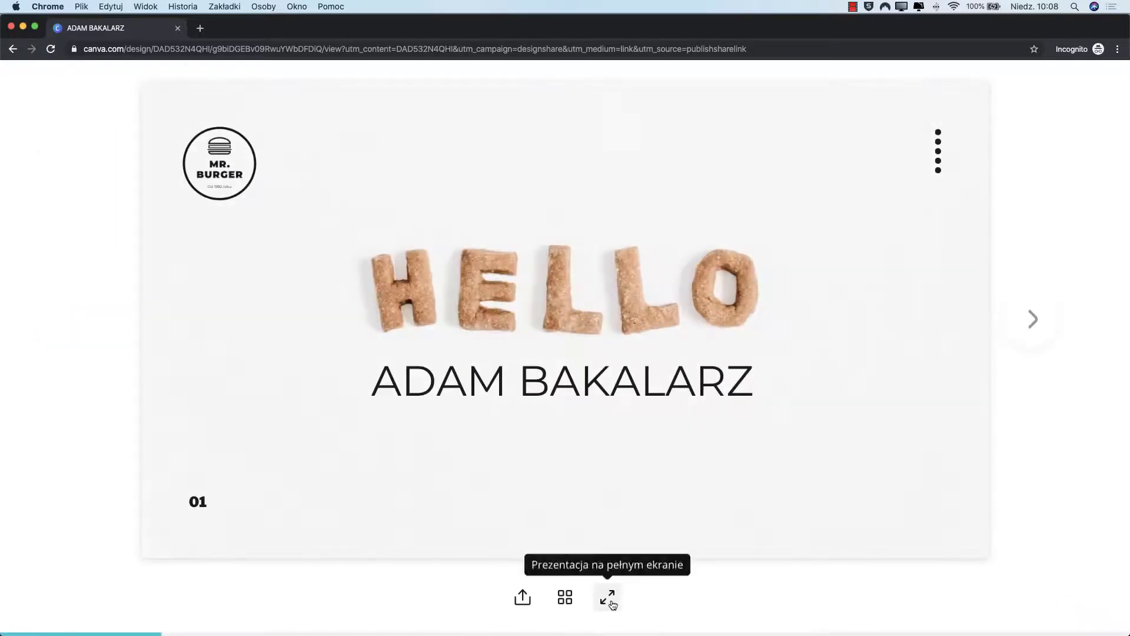
# Page through the shared slides up to slide 4, and close the incognito window and the share link settings
pyautogui.click(1035, 323)
pyautogui.click(1034, 322)
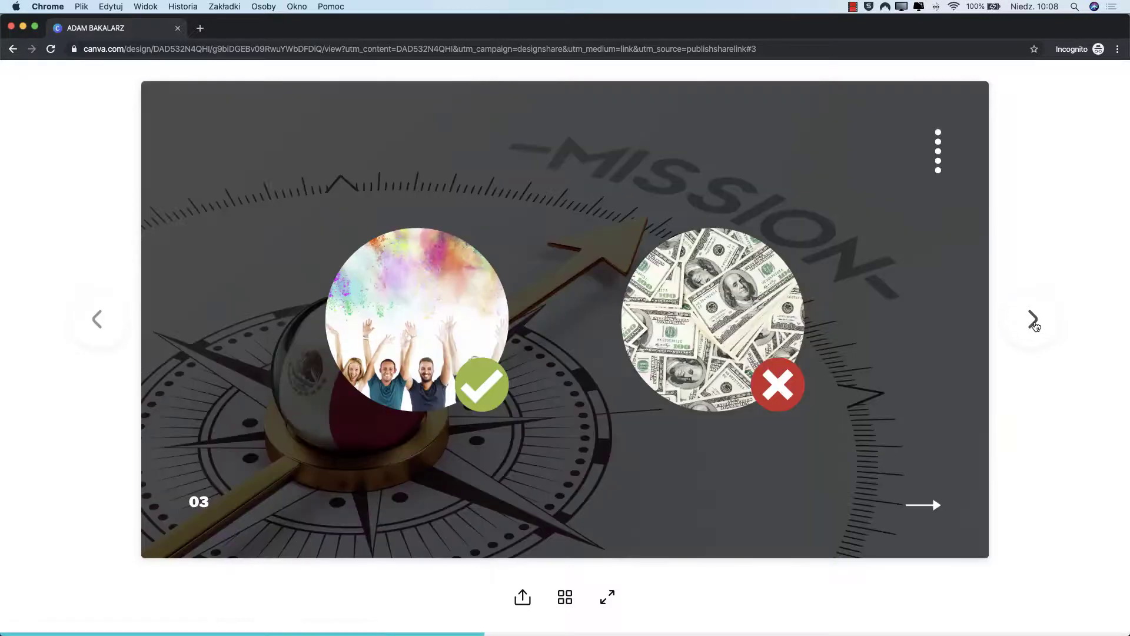
pyautogui.click(1029, 318)
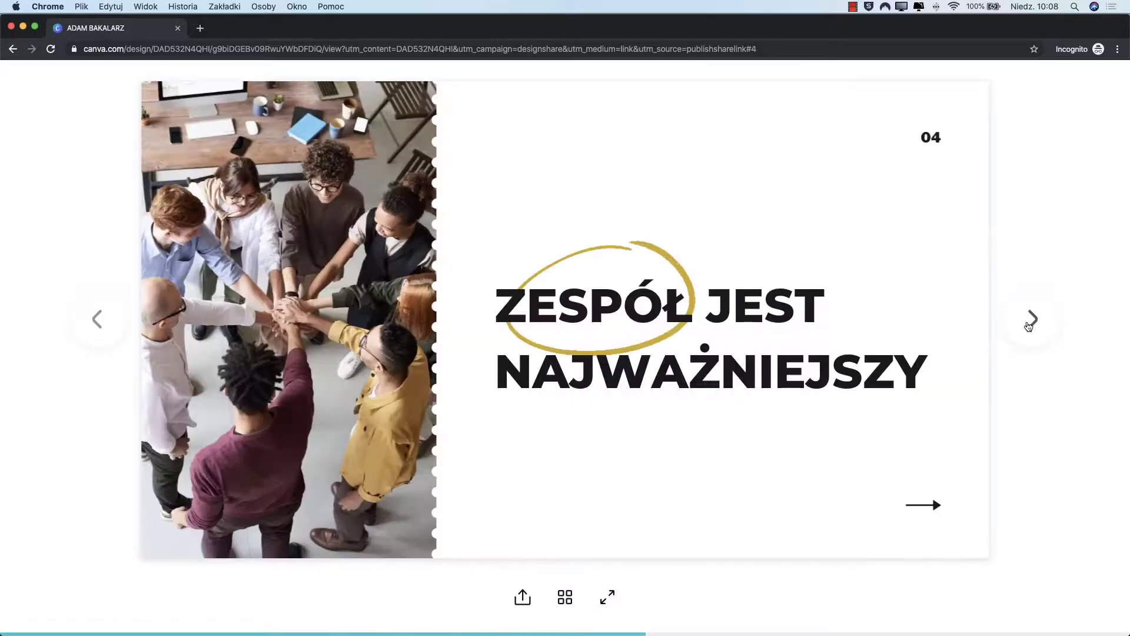
pyautogui.click(1028, 326)
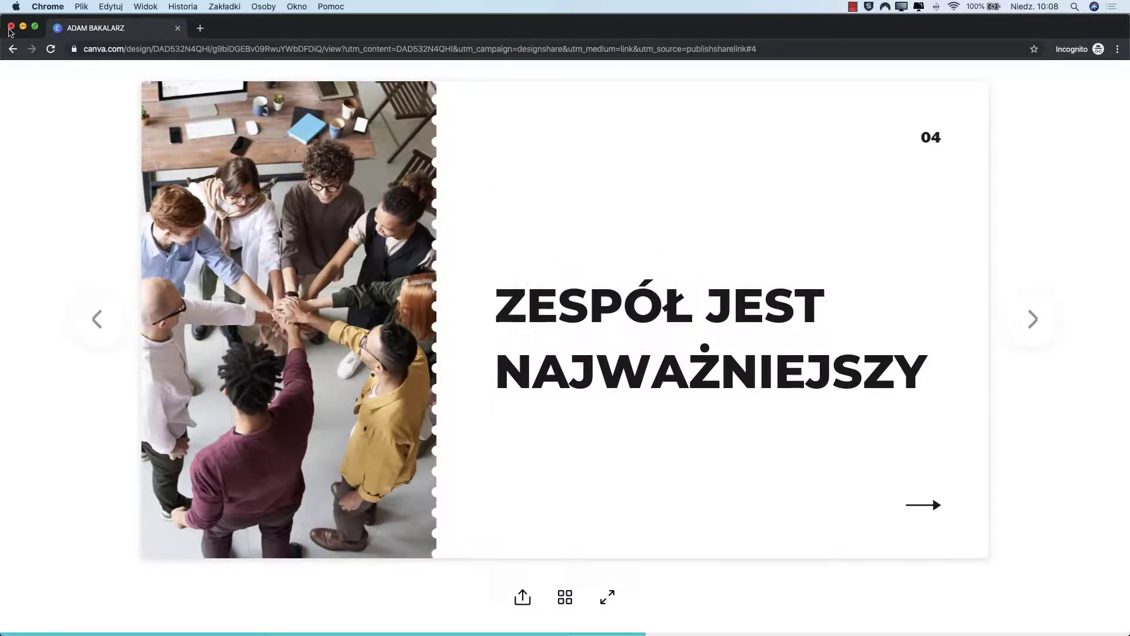
pyautogui.click(11, 27)
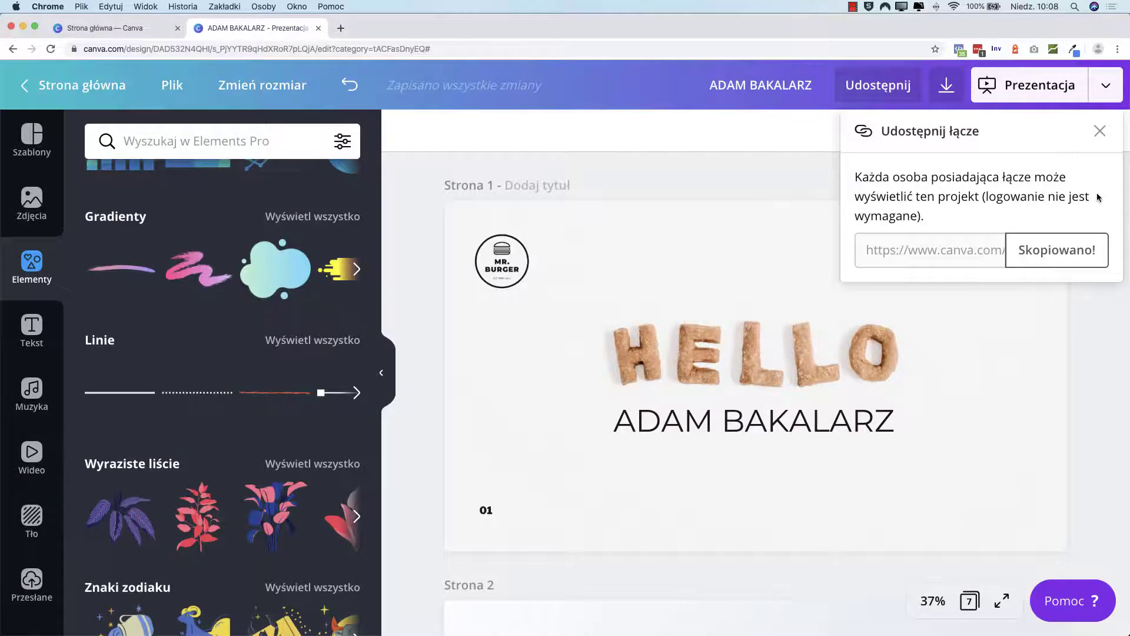
pyautogui.click(1101, 132)
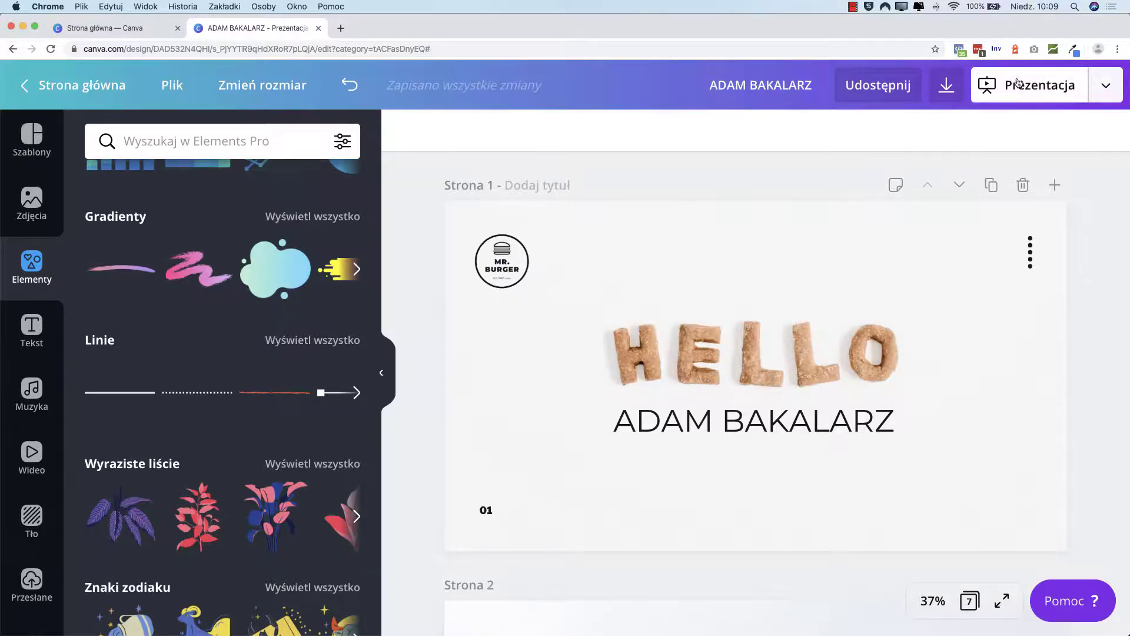
# Open the presentation settings, preview the Pokaż animation, and set the animation style to Kafelek
pyautogui.click(1107, 89)
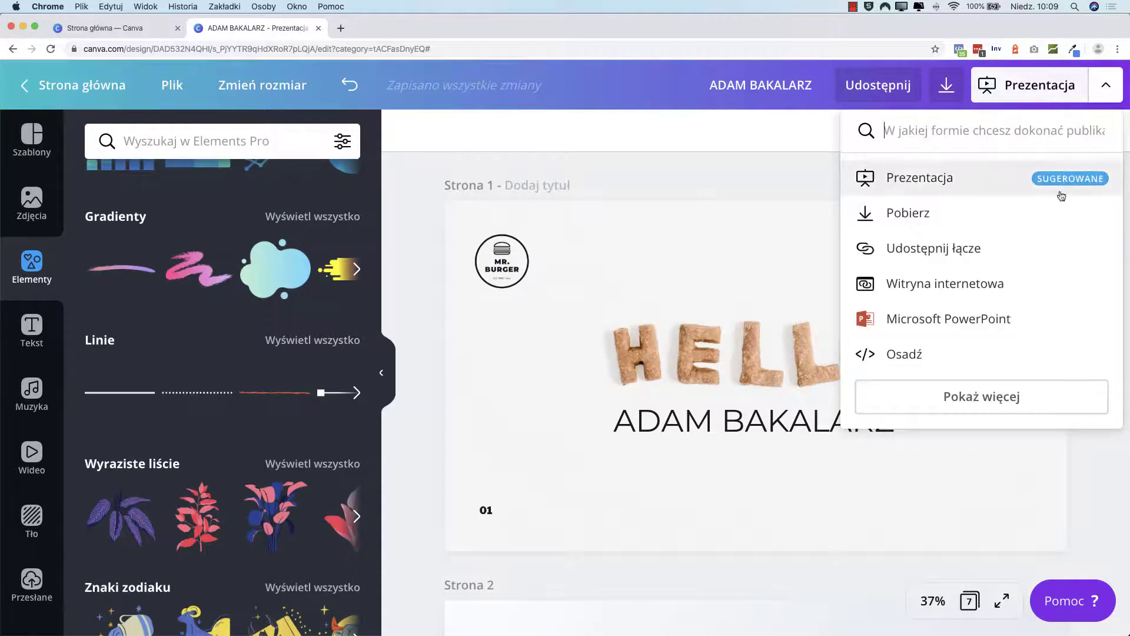
pyautogui.click(901, 181)
pyautogui.scroll(-2, 929, 210)
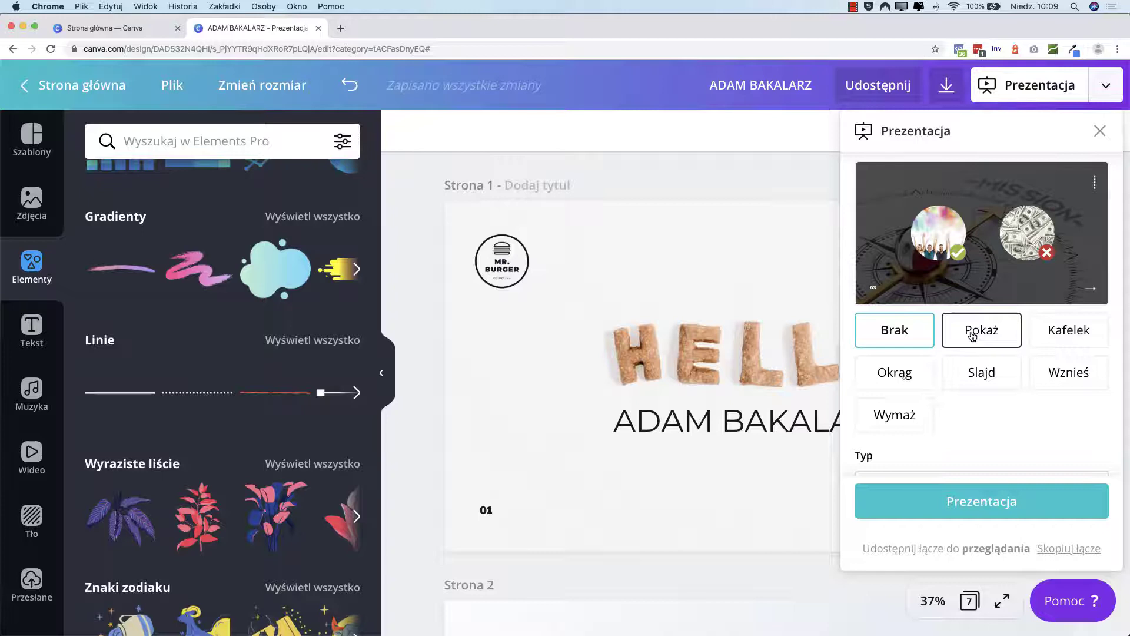
pyautogui.click(973, 335)
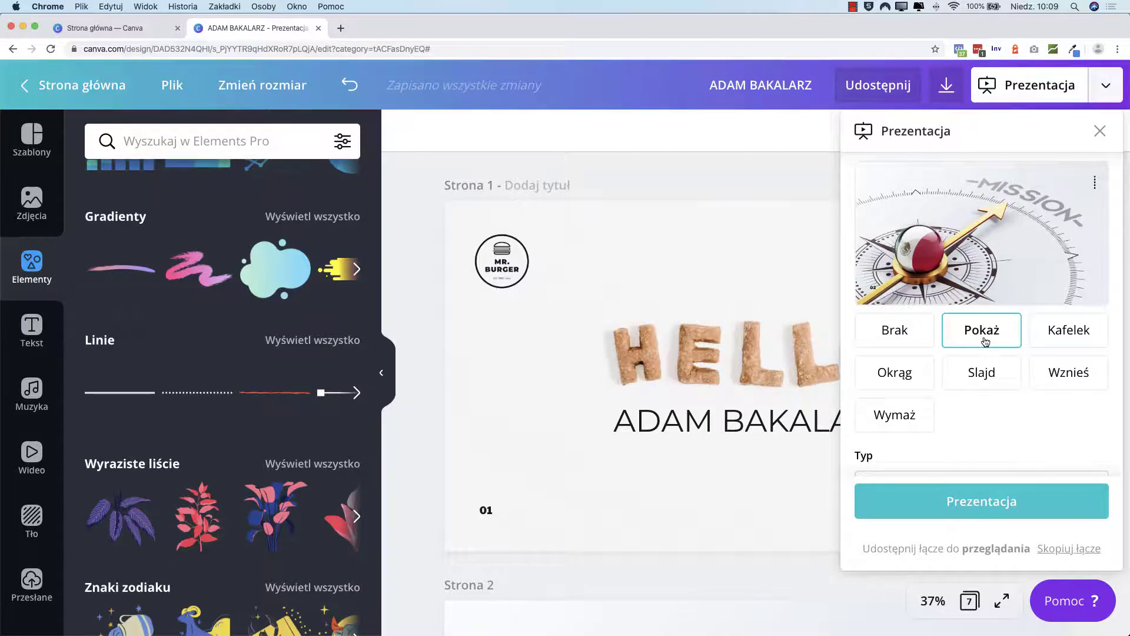
pyautogui.click(1069, 337)
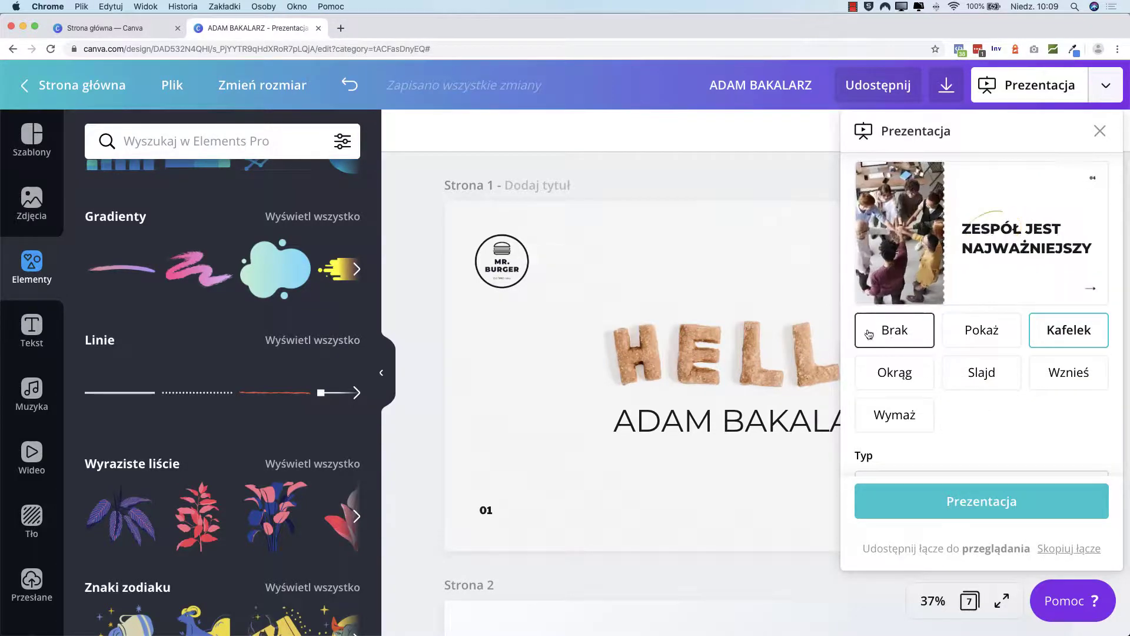
# Try Automatyczne odtwarzanie as the presentation type, and set the type to Widok prezentera
pyautogui.scroll(-1, 869, 331)
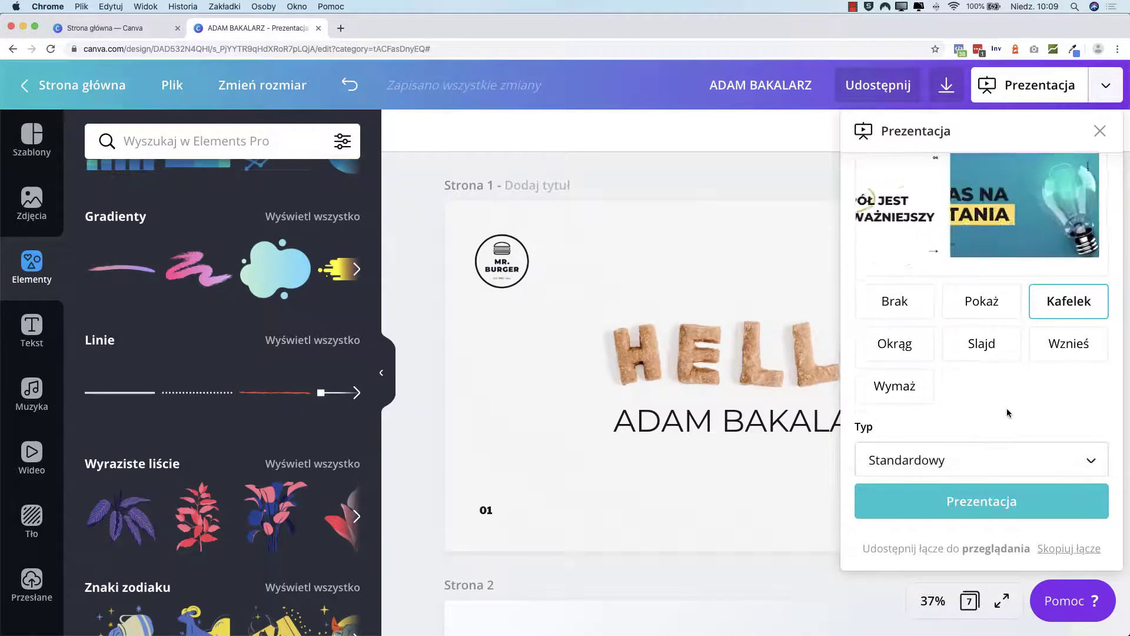
pyautogui.click(1004, 461)
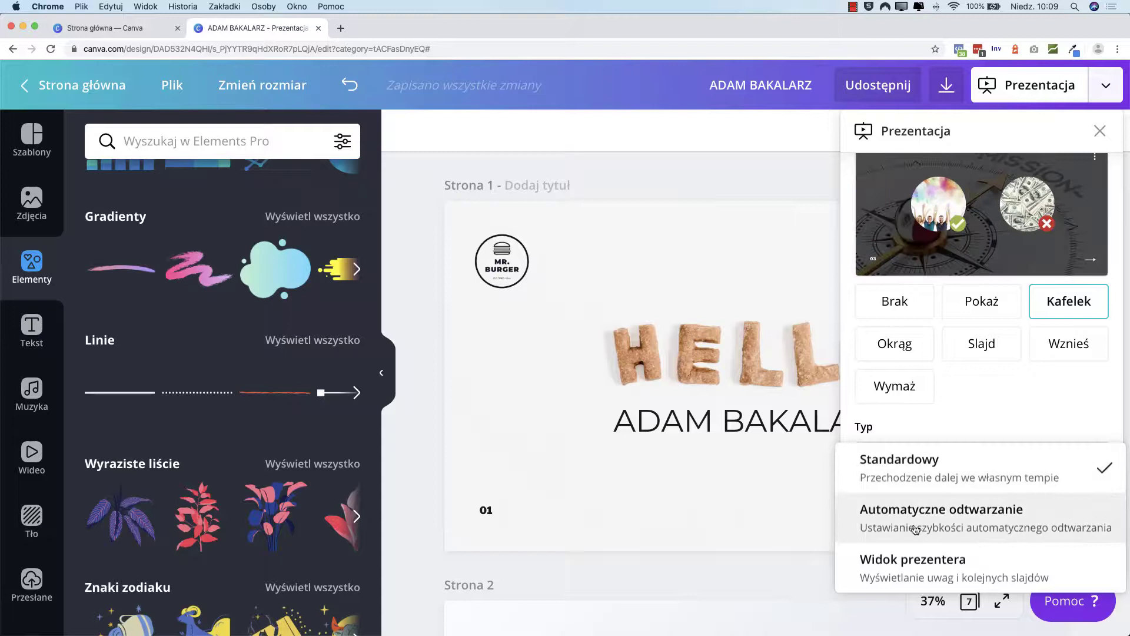
pyautogui.click(1001, 522)
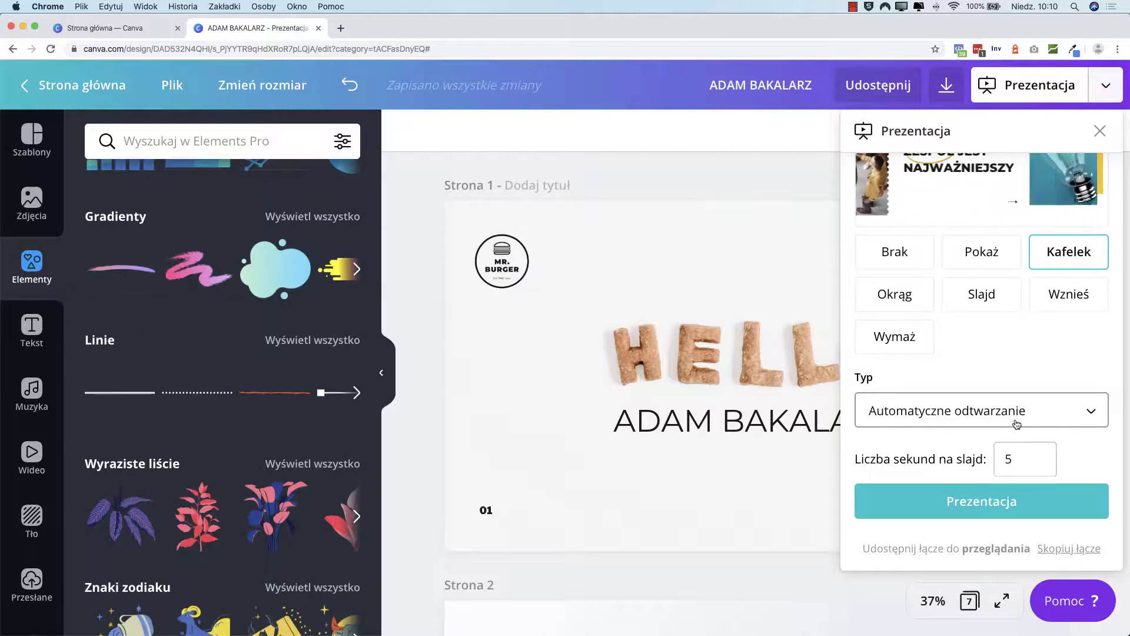
pyautogui.click(1073, 415)
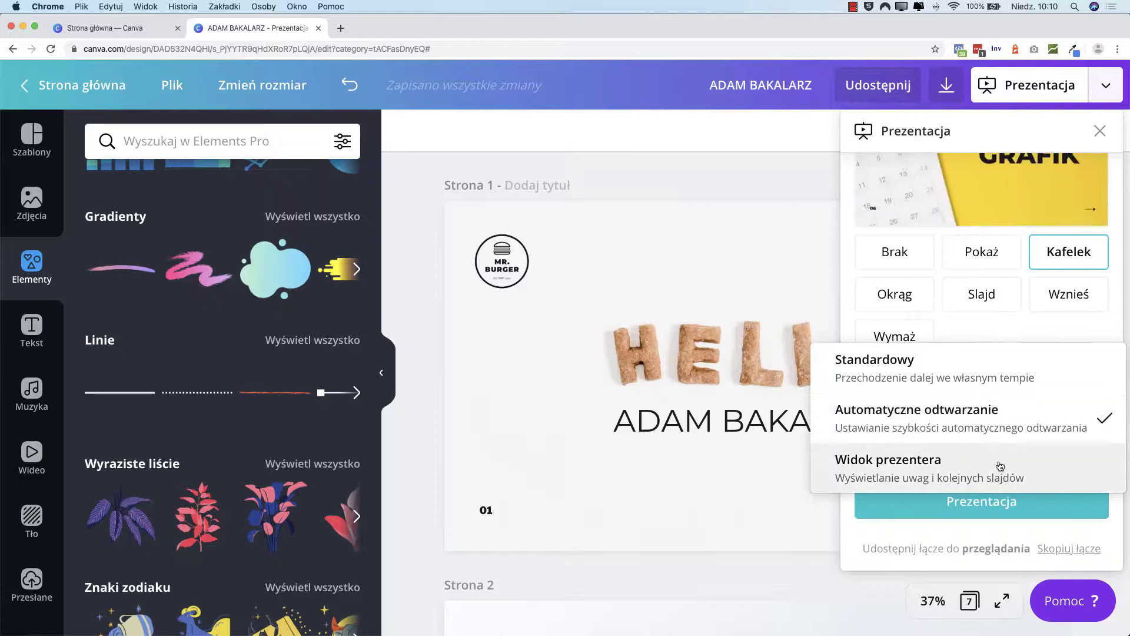
pyautogui.click(914, 480)
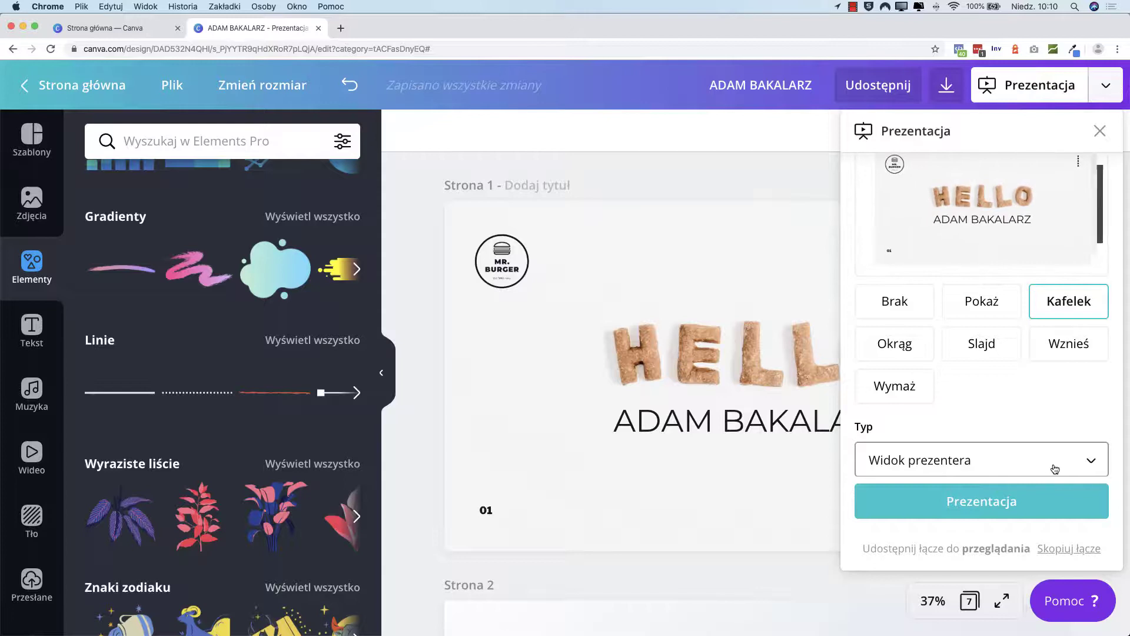
# Start the presentation in presenter view, dismiss the audience window's notice, move that window aside, and close it to return to the editor
pyautogui.click(1015, 504)
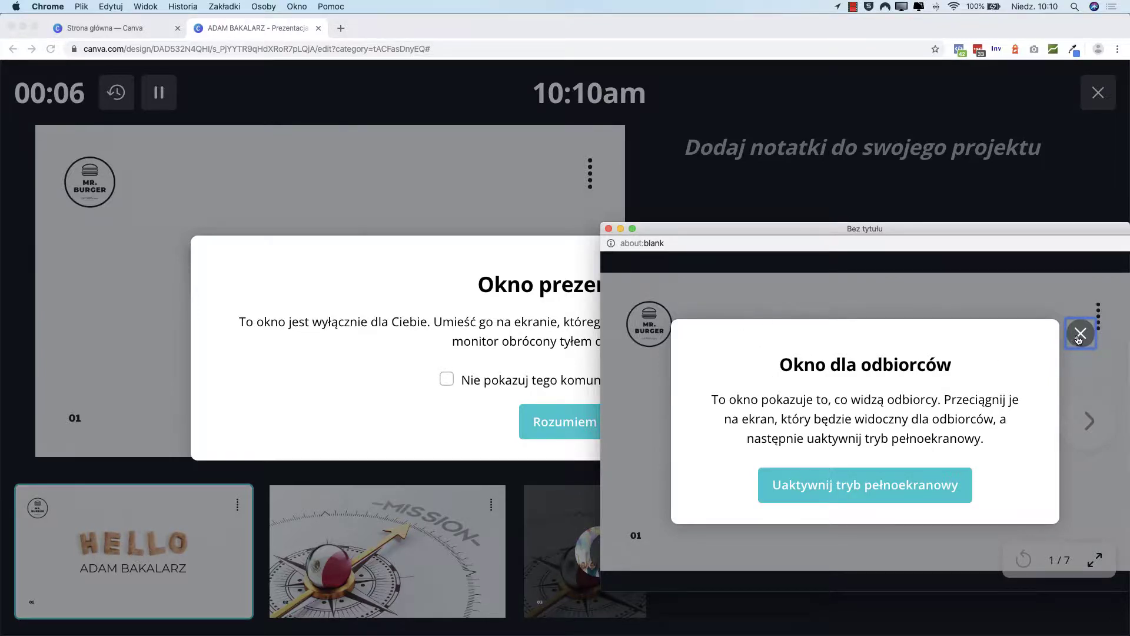
pyautogui.click(1080, 334)
pyautogui.moveTo(932, 235); pyautogui.dragTo(823, 174)
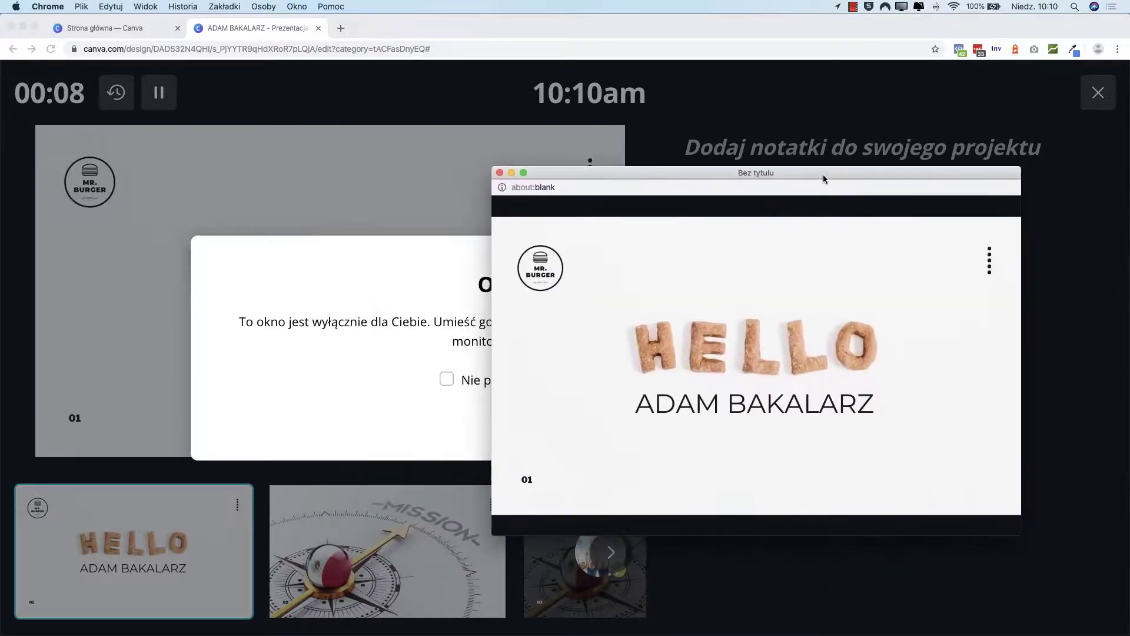
pyautogui.moveTo(727, 175); pyautogui.dragTo(838, 163)
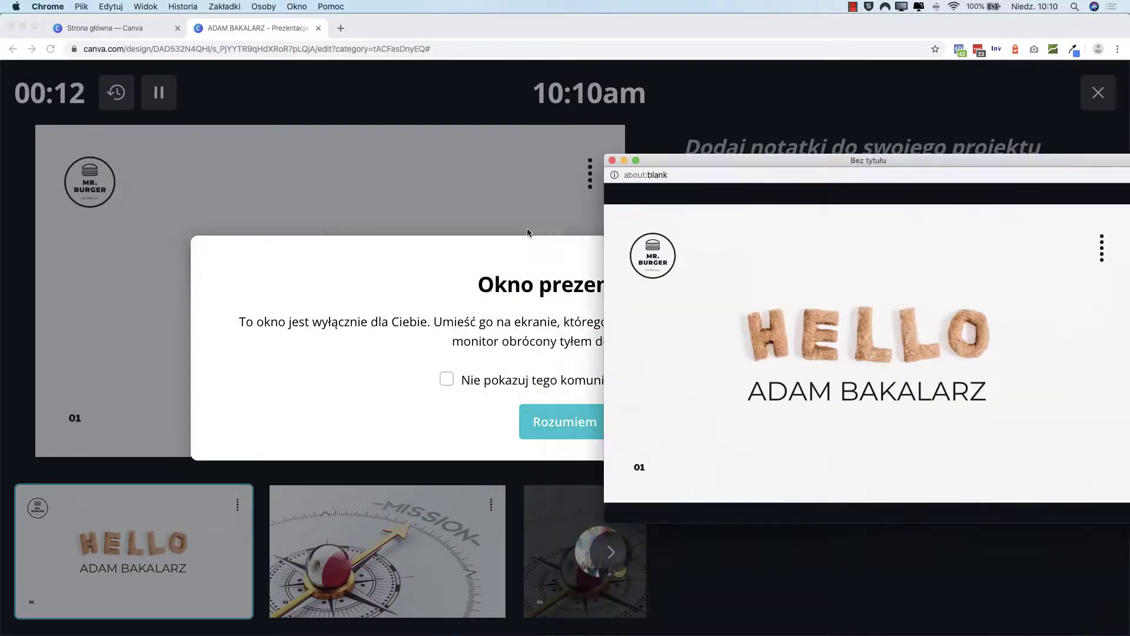
pyautogui.click(612, 160)
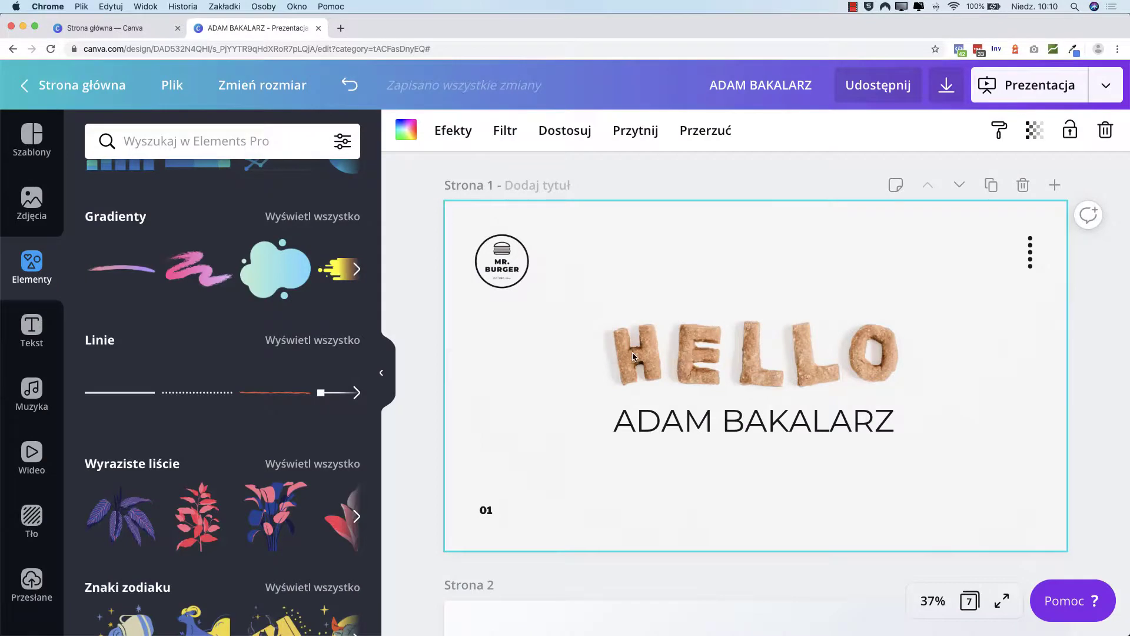
# Reopen the presentation settings and set the presentation type to Standardowy
pyautogui.click(1058, 82)
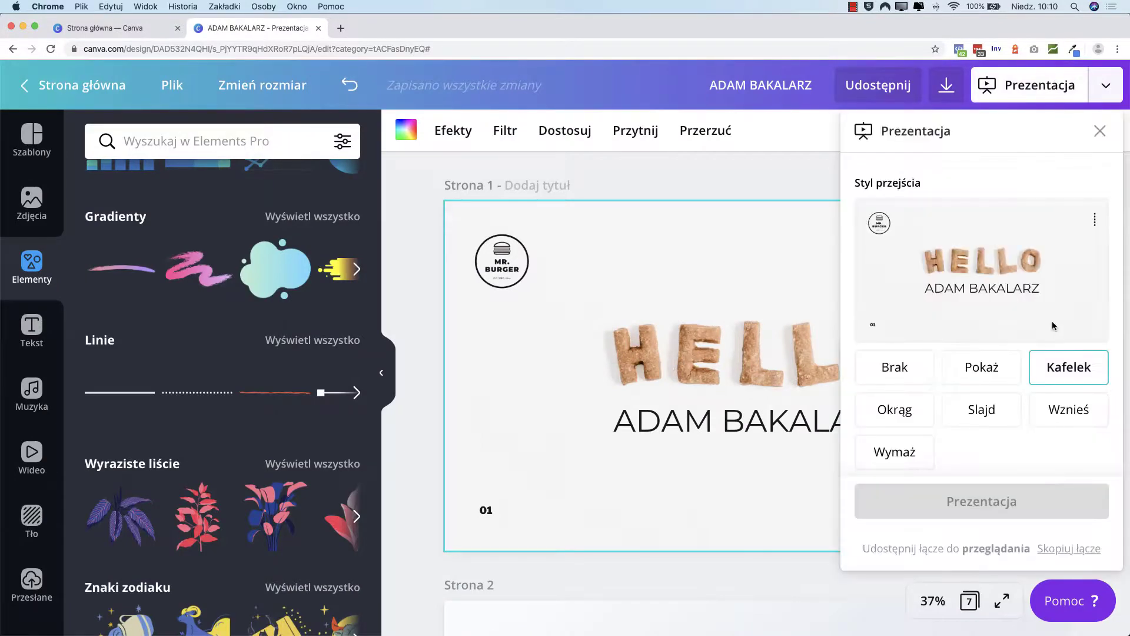
pyautogui.scroll(-2, 1010, 383)
pyautogui.click(1011, 467)
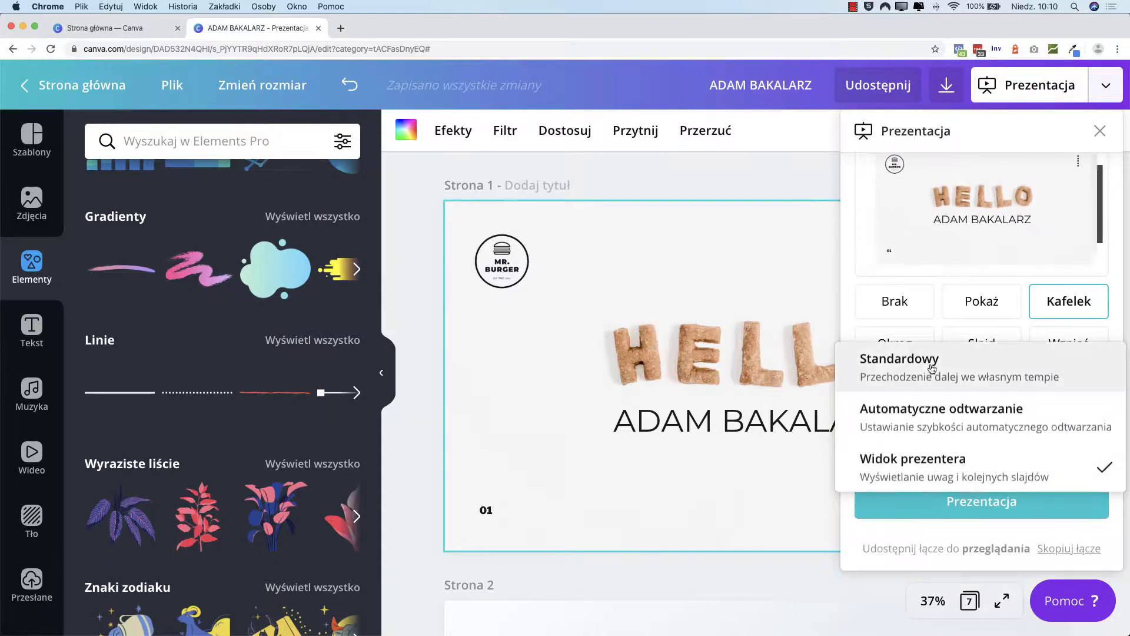
pyautogui.click(981, 365)
# Start the full-screen presentation and advance from slide 1 to slide 3 to view the Kafelek transitions
pyautogui.click(972, 501)
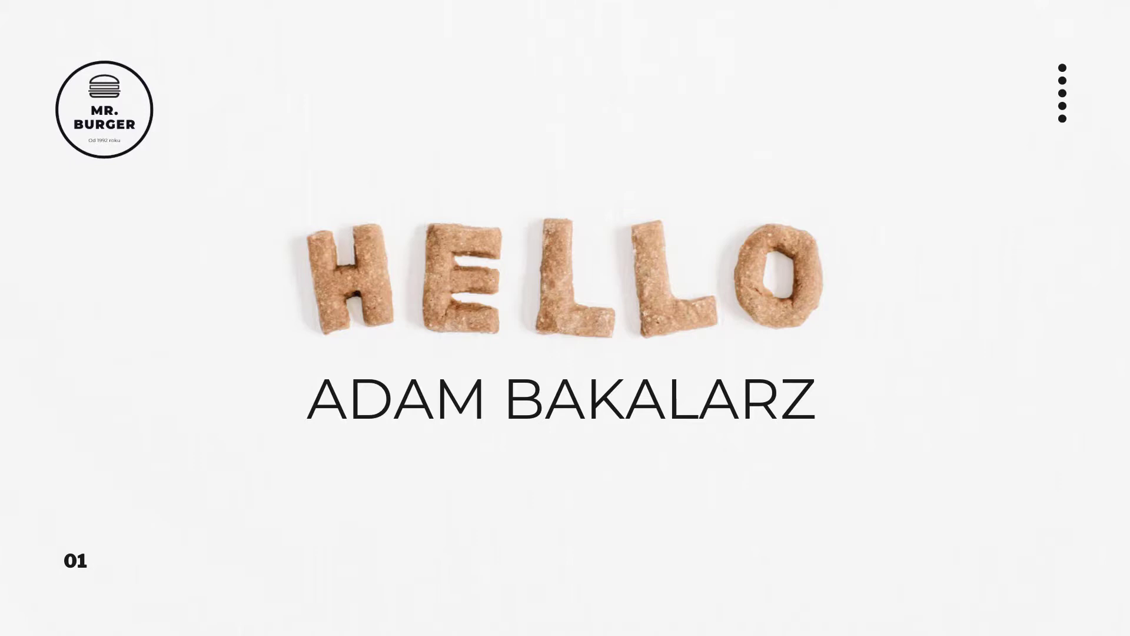
pyautogui.press('Right')
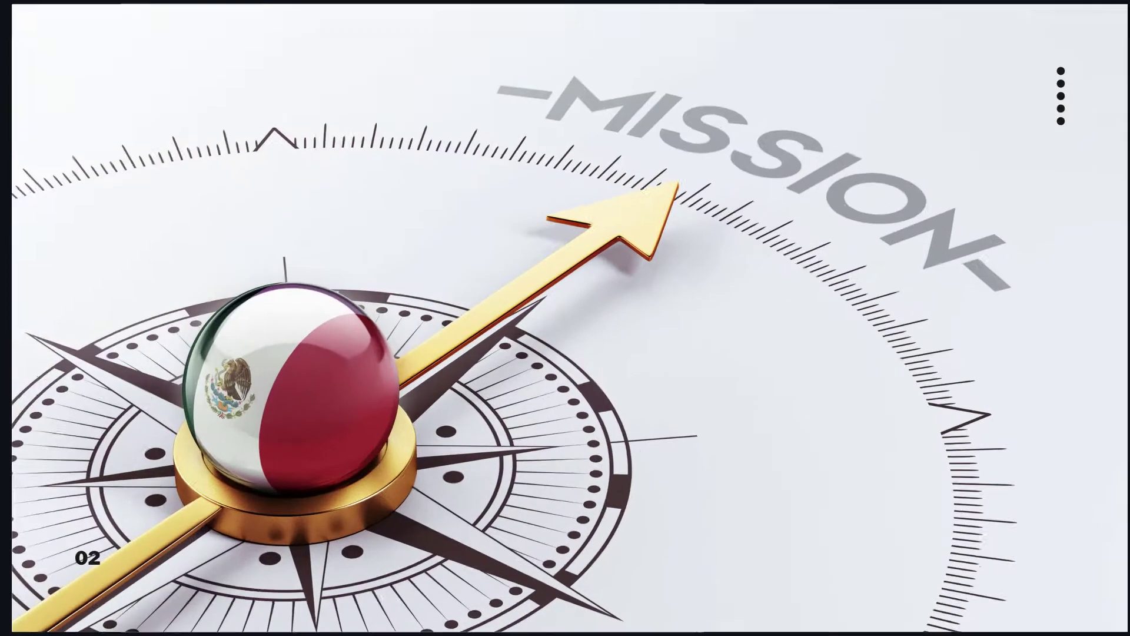
pyautogui.press('Right')
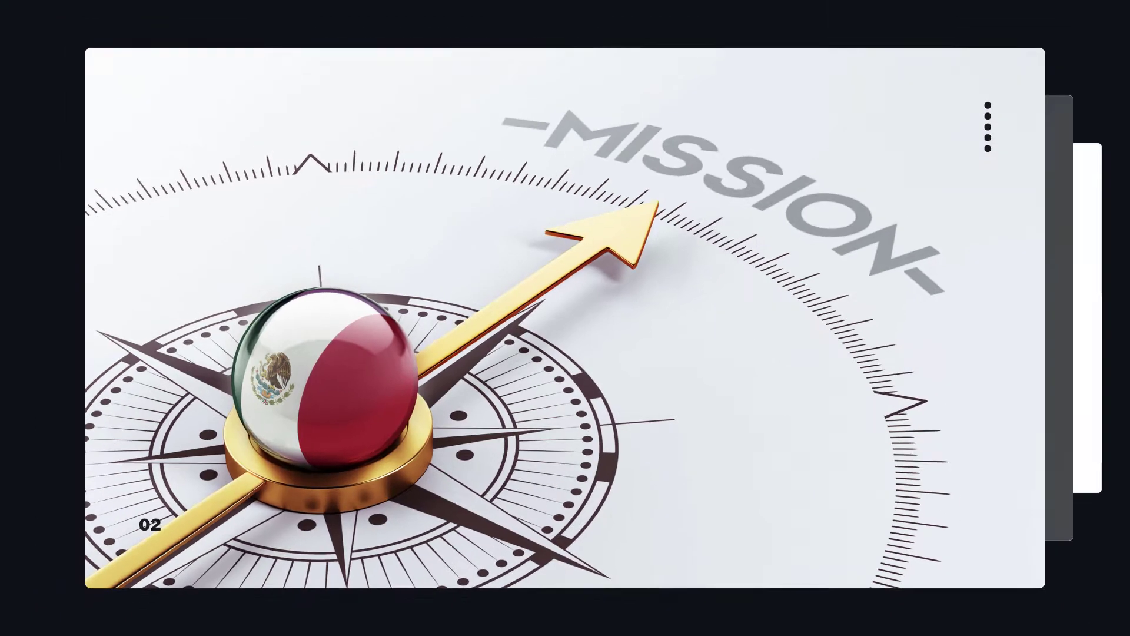